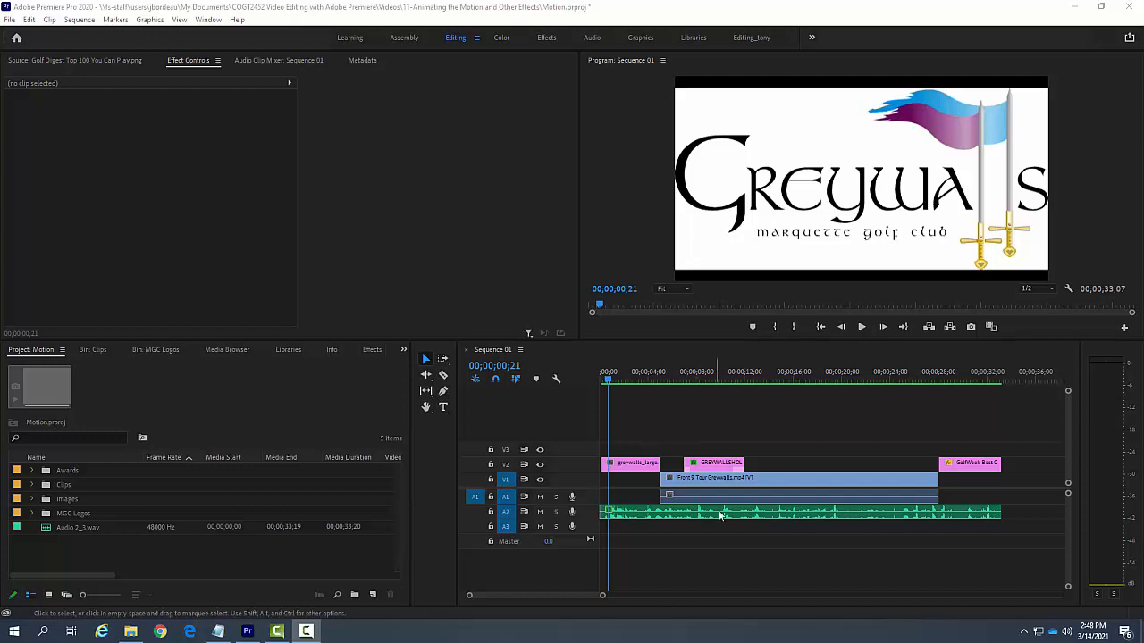
Open the media export settings for the Greywalls golf sequence in the timeline
click(728, 553)
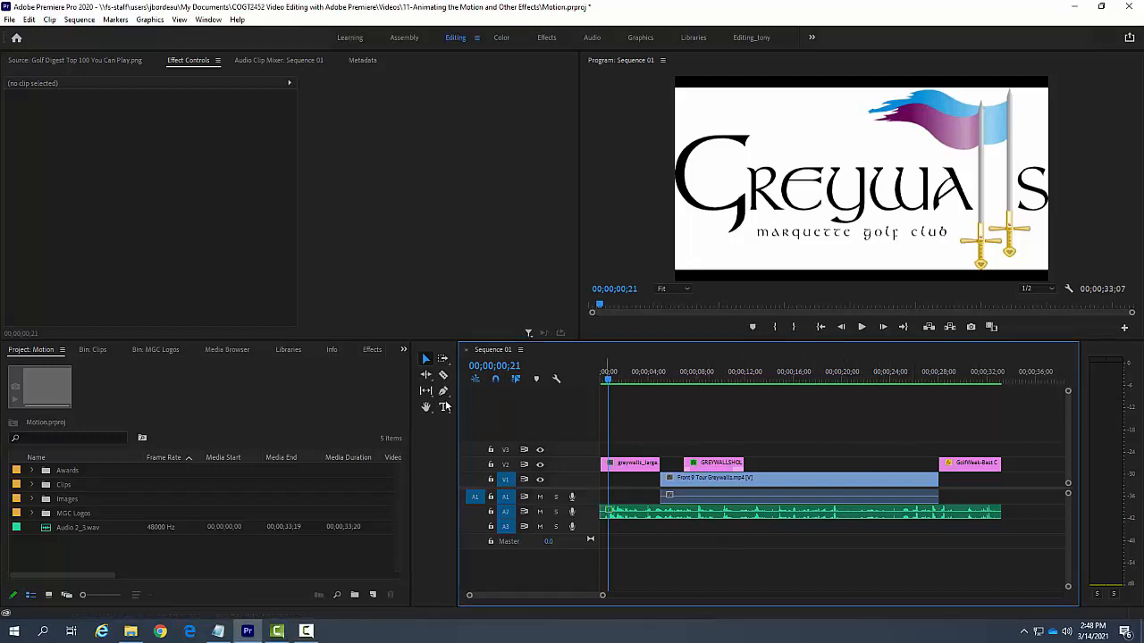
click(8, 20)
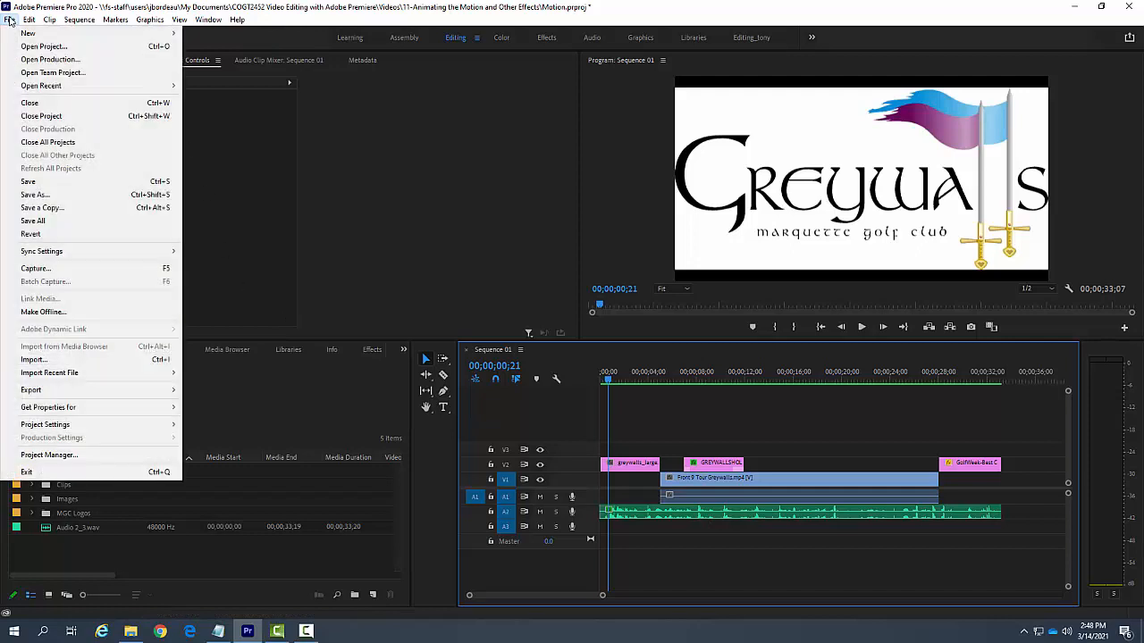
mouse_move(77, 397)
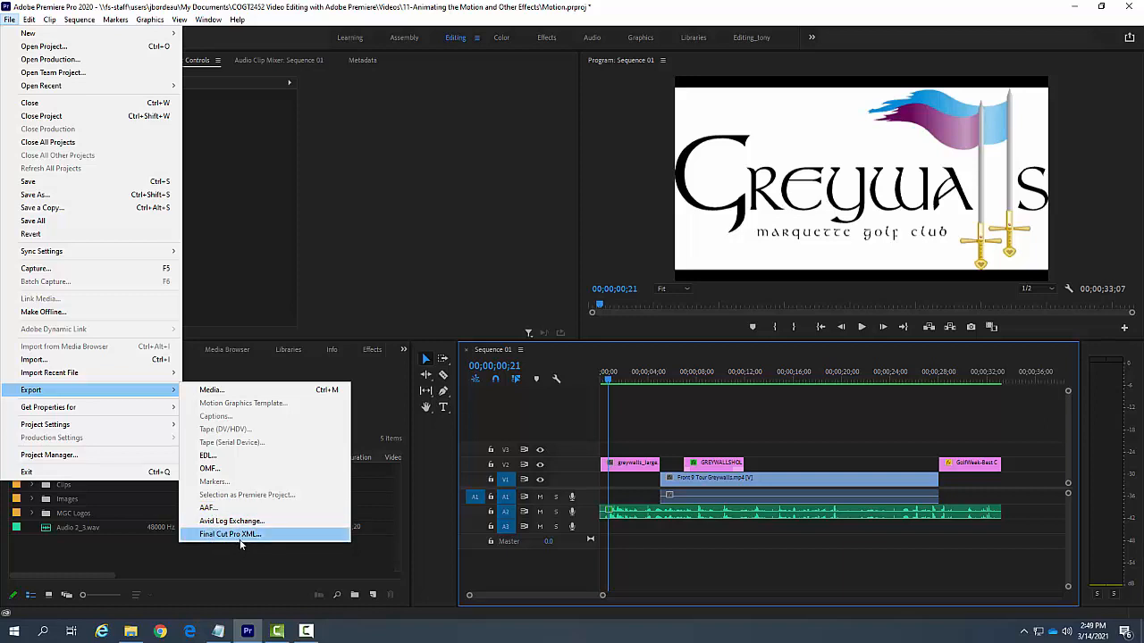
click(231, 395)
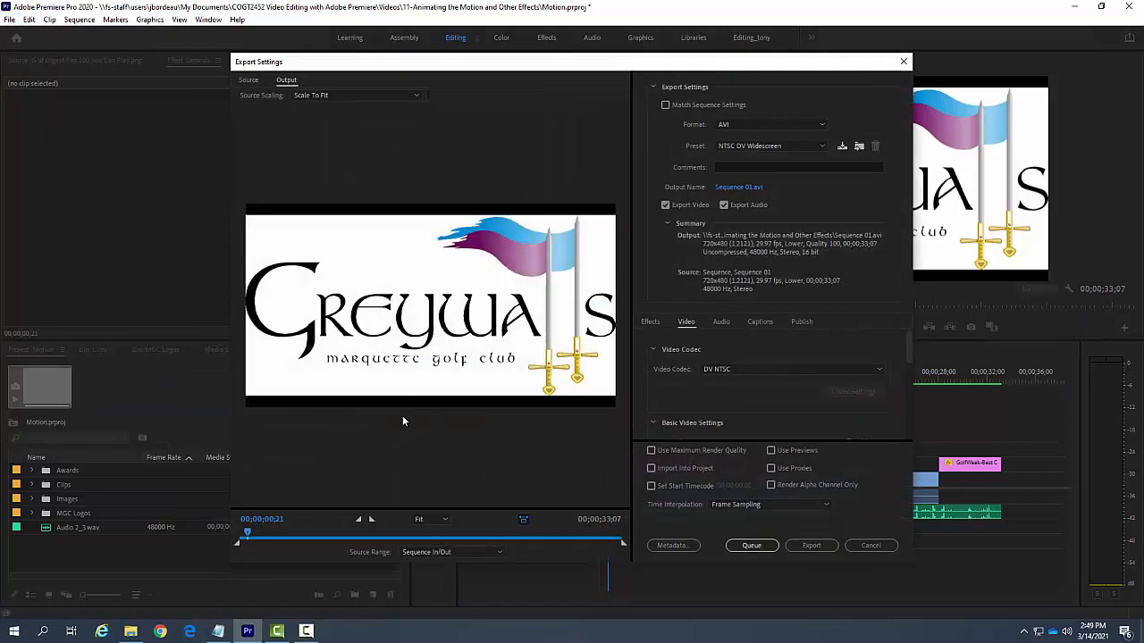
Set the export format to H.264 and choose the YouTube 1080p Full HD preset
click(822, 126)
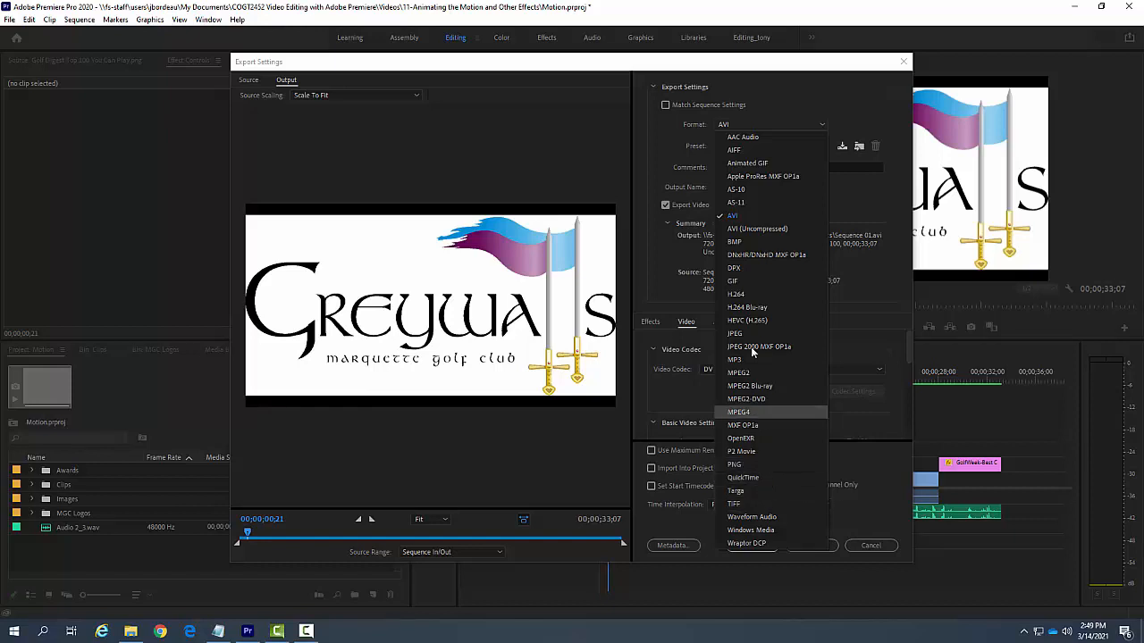
click(776, 297)
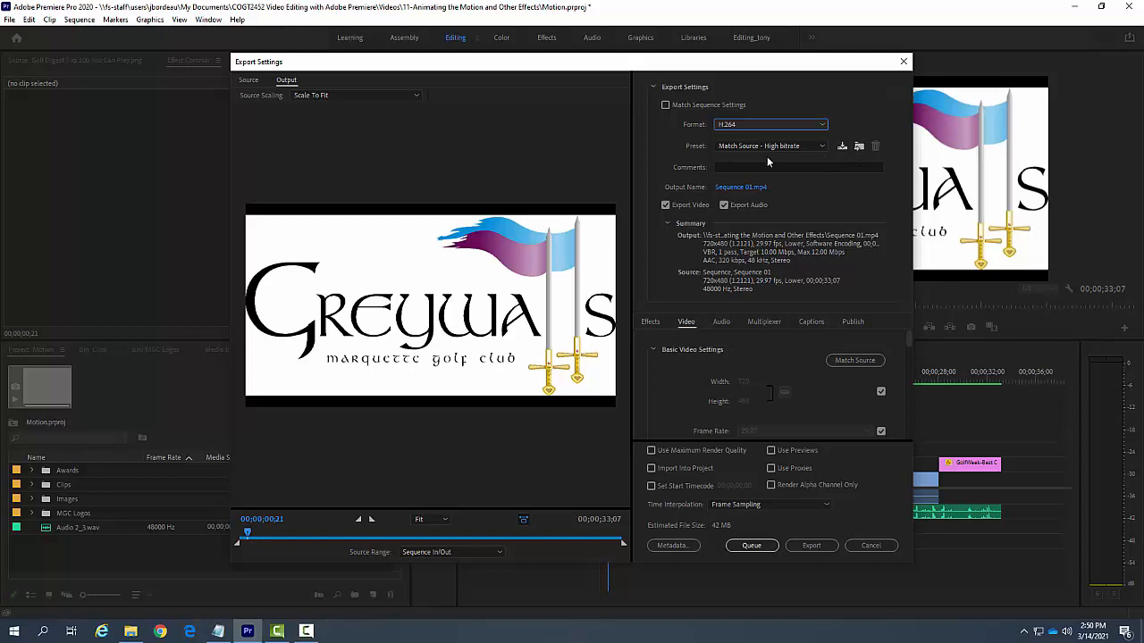
click(824, 148)
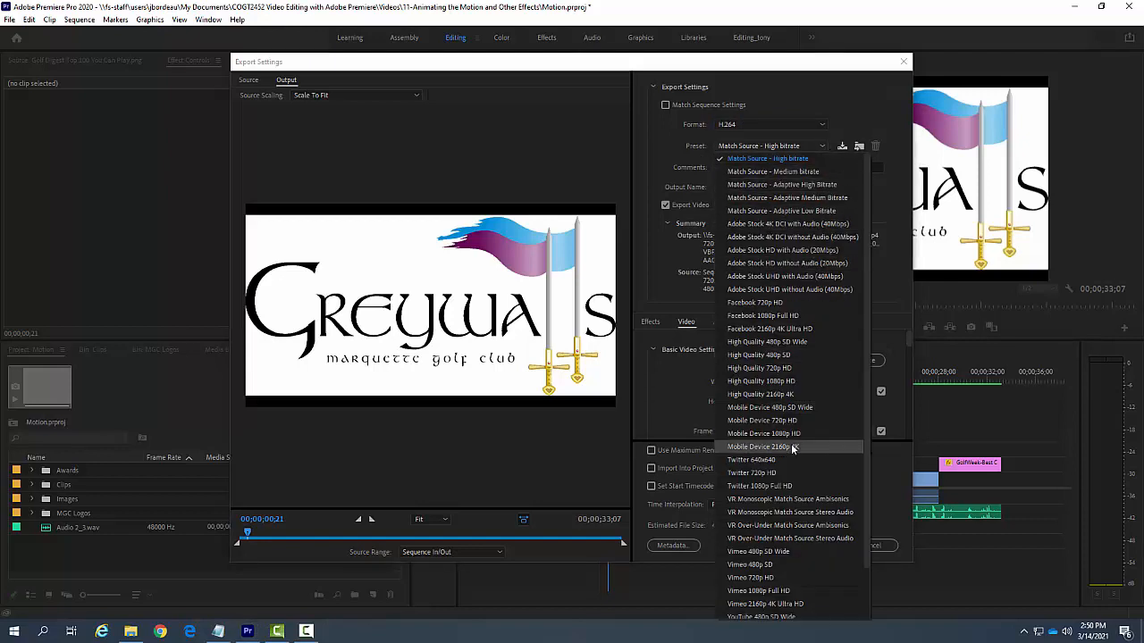
scroll(795, 352, down, 2)
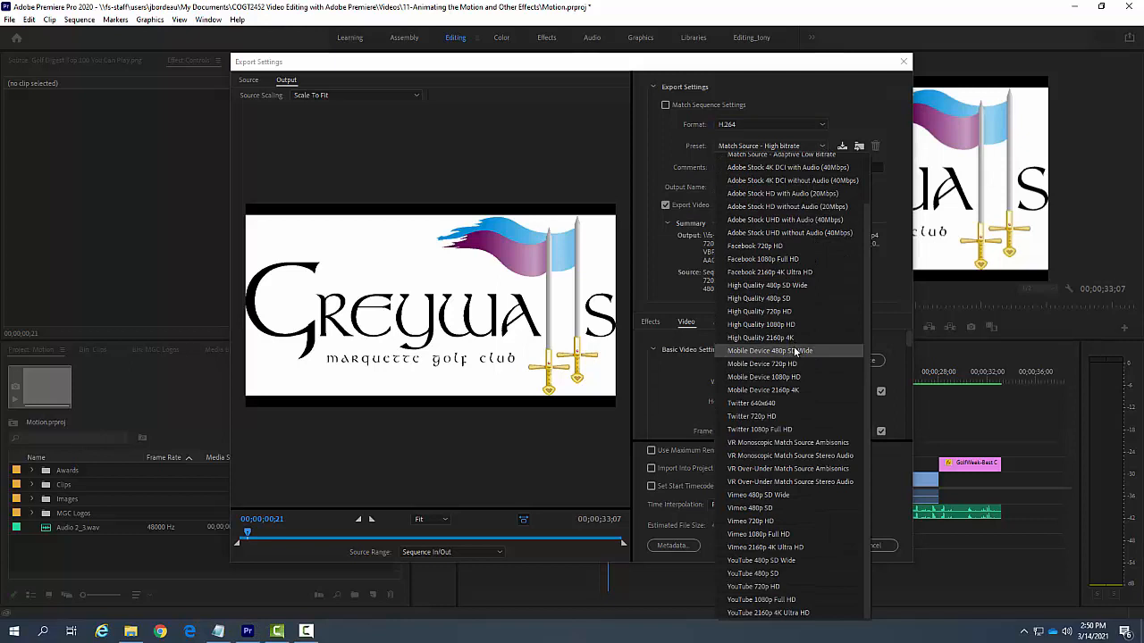
scroll(796, 352, up, 2)
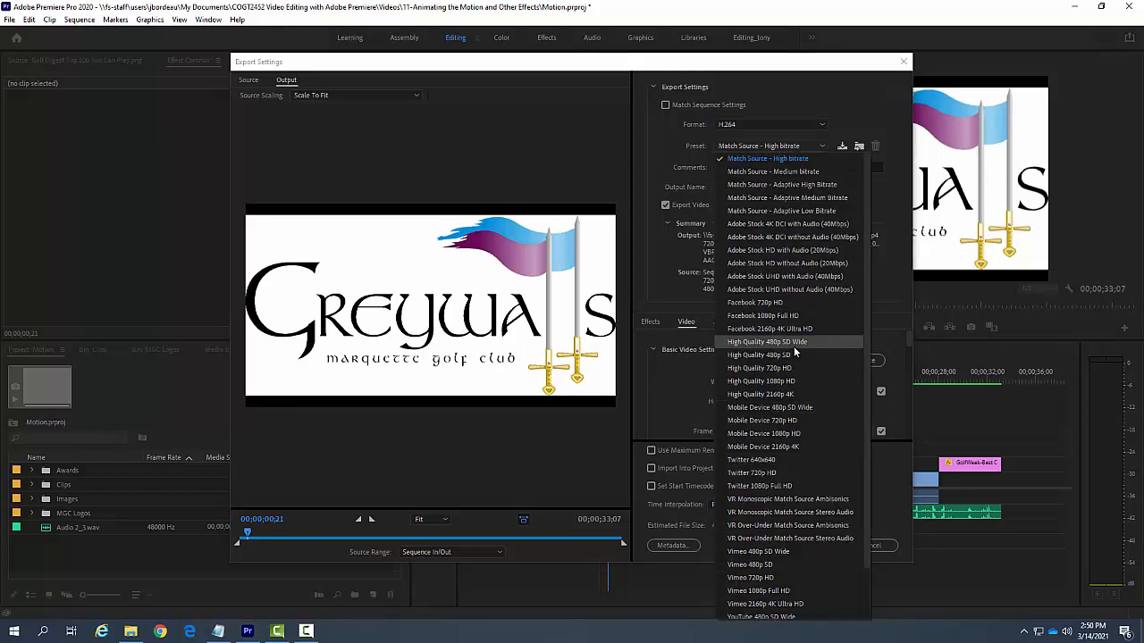
scroll(796, 353, down, 2)
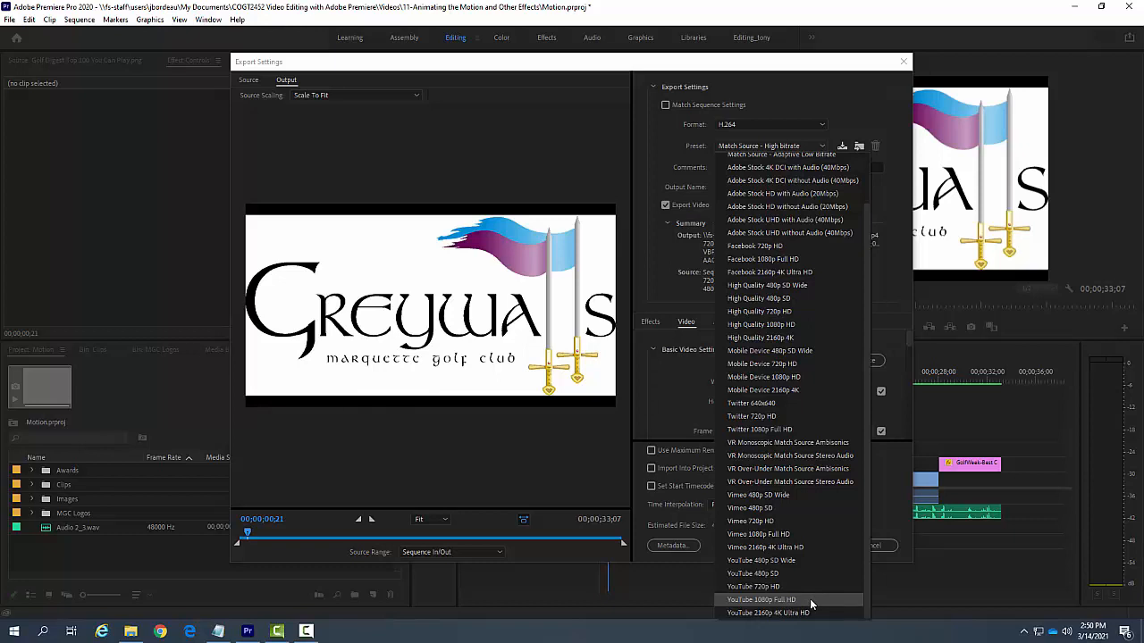
click(761, 599)
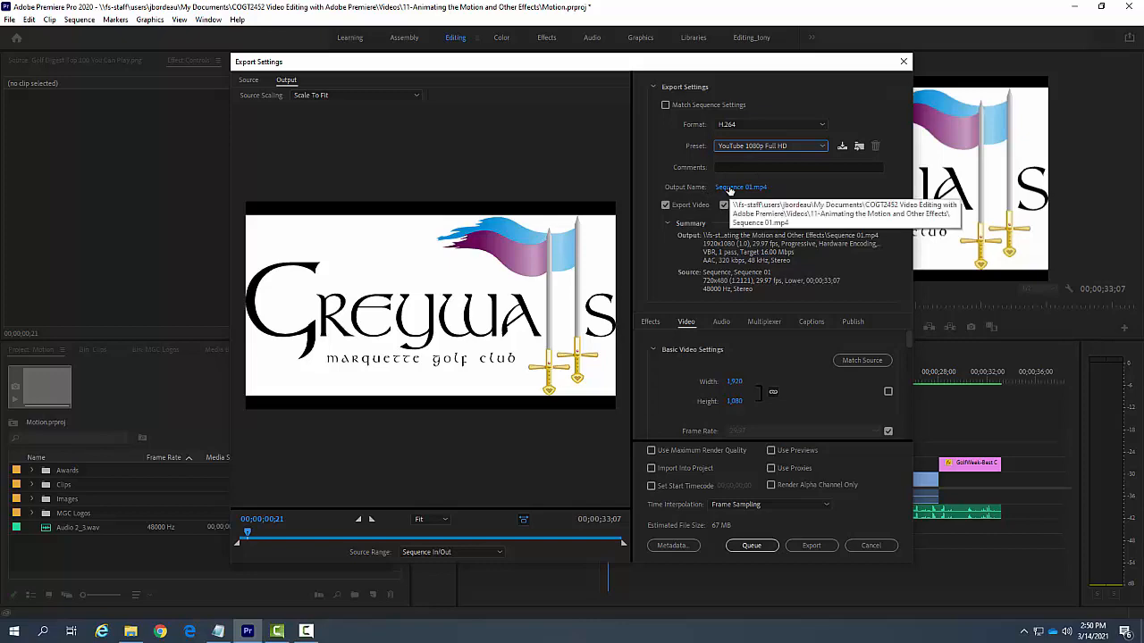
Set the export's output location to the 13-Exporting The Sequence folder inside Videos
click(729, 191)
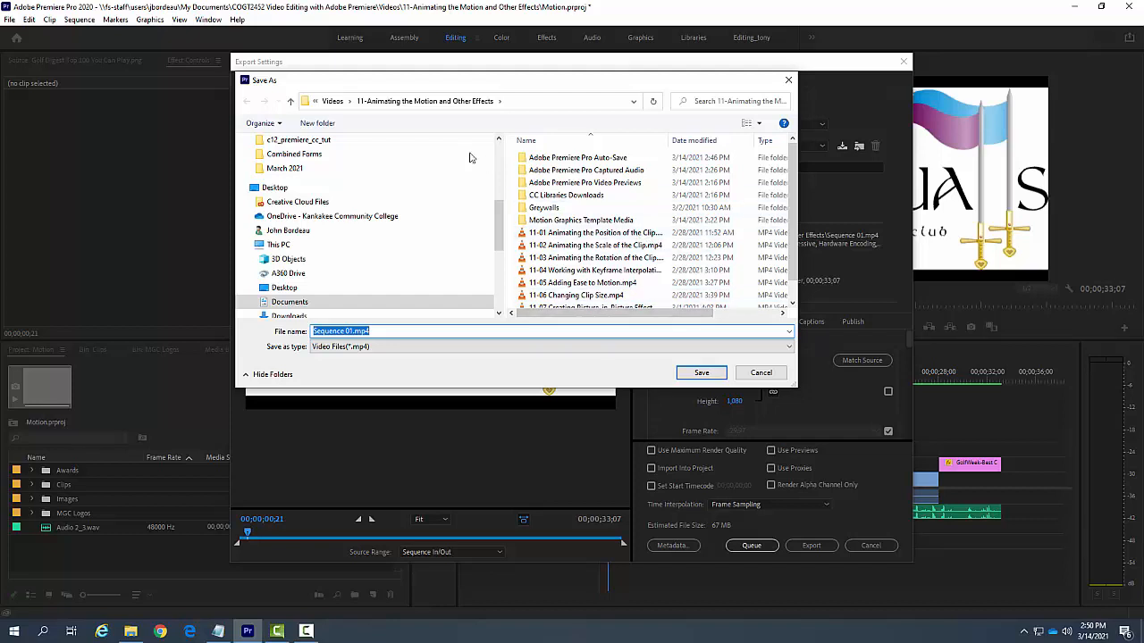
click(332, 101)
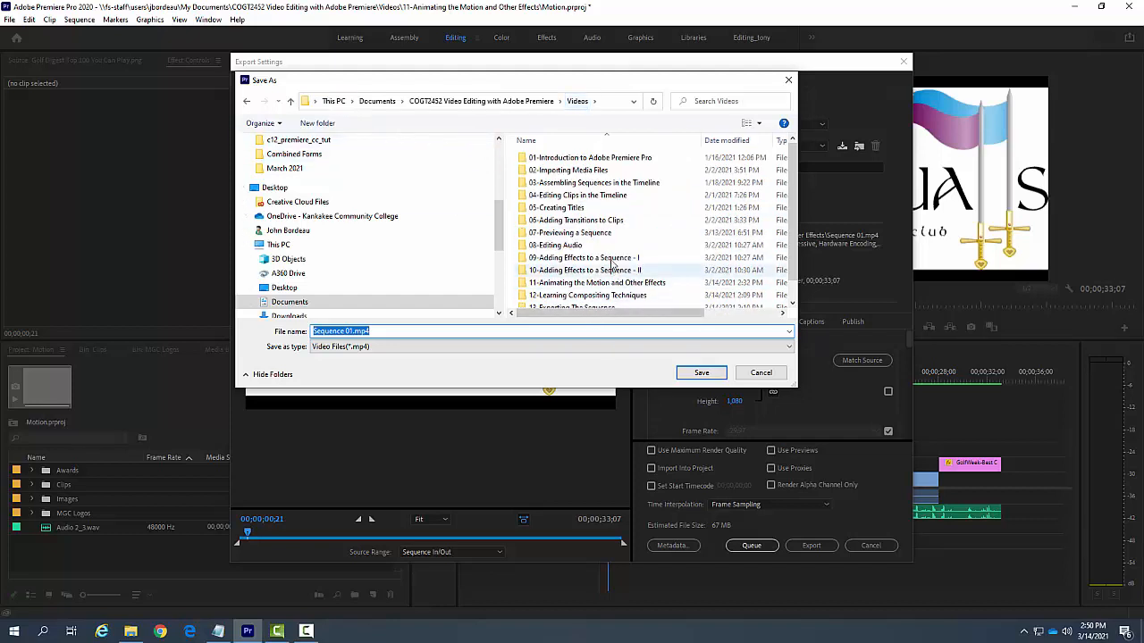
scroll(590, 259, down, 2)
click(572, 289)
double_click(572, 295)
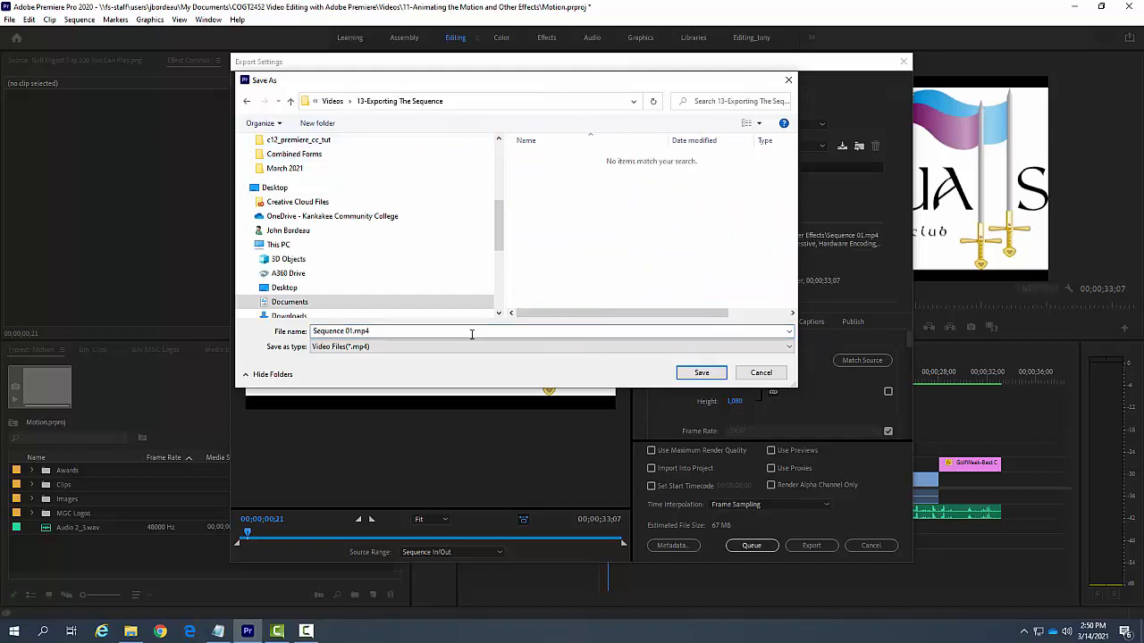
Name the output video file "Greywalls Hole Number 9" and save the name and location
click(380, 331)
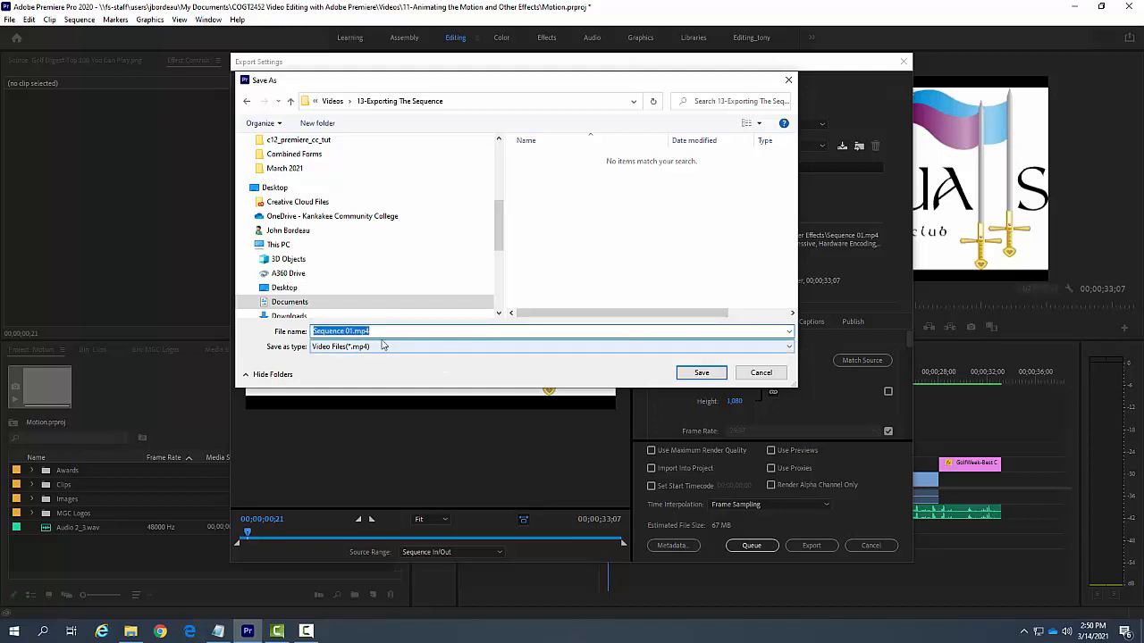
text(gREYWALL)
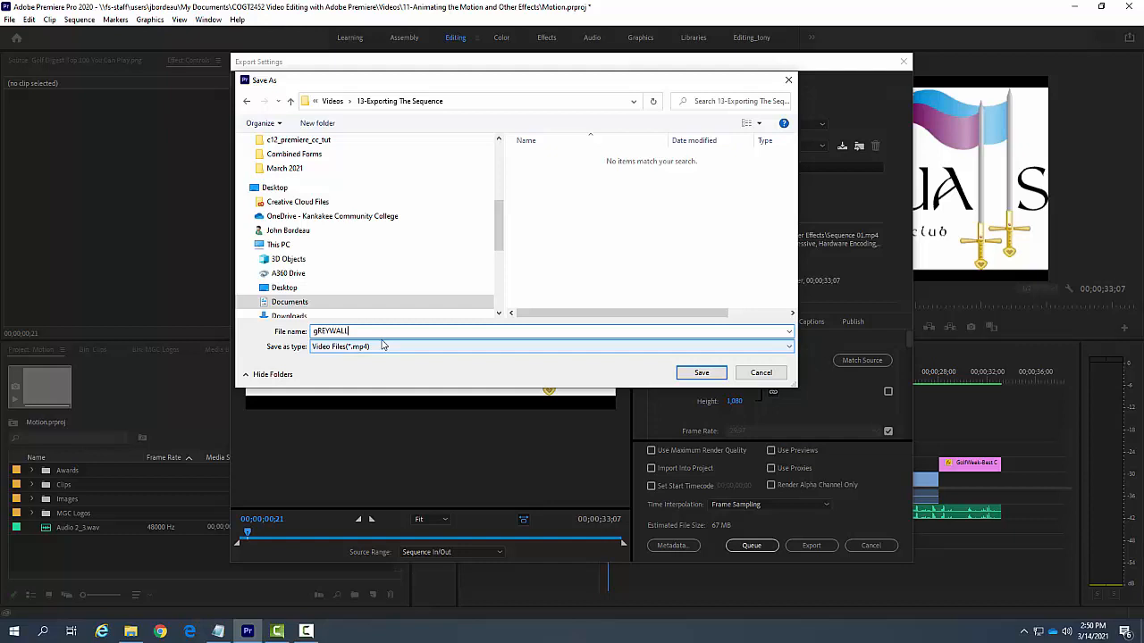
key(BackSpace)
key(BackSpace)
key(BackSpace)
key(BackSpace)
key(BackSpace)
key(BackSpace)
key(BackSpace)
key(BackSpace)
text(Greywalls Hole Number 9)
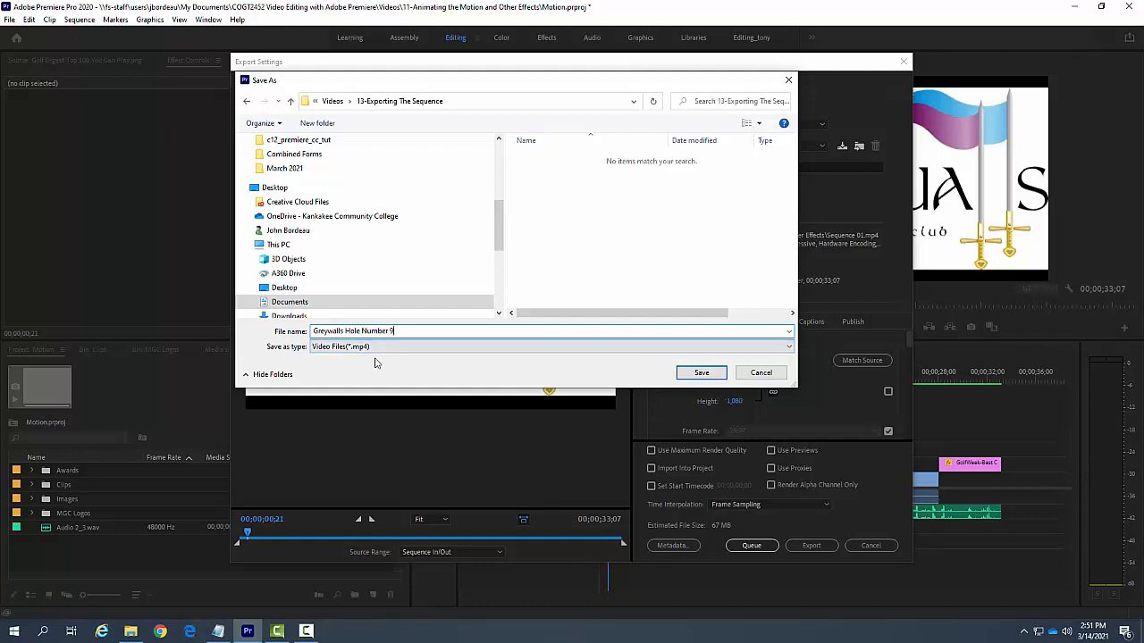
click(695, 372)
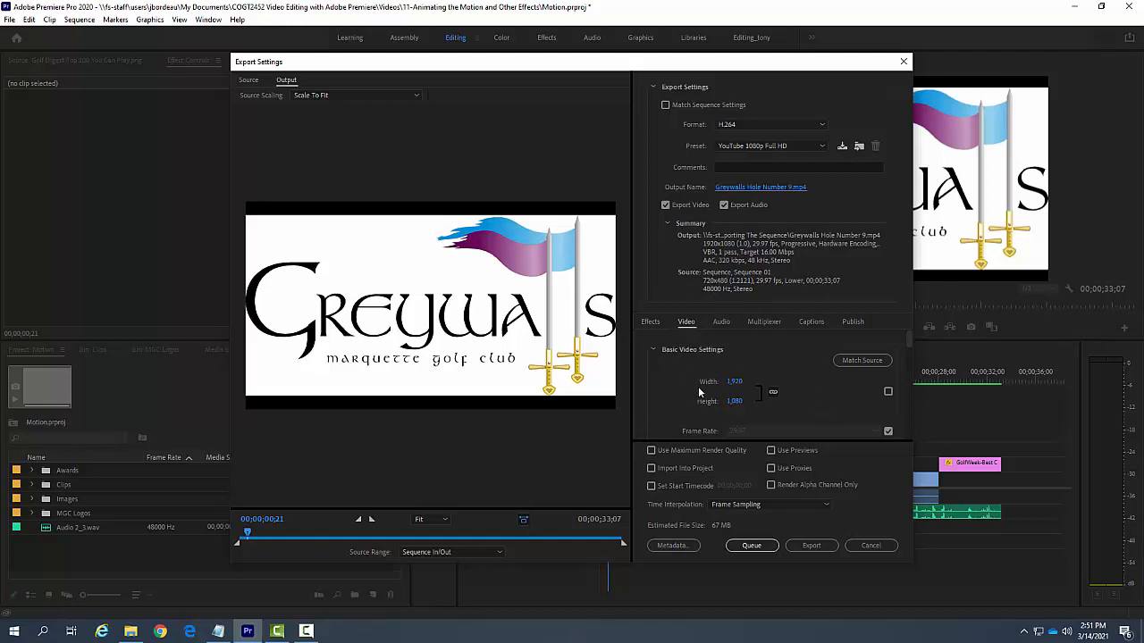
Review the audio and video export settings and start exporting the sequence
click(724, 323)
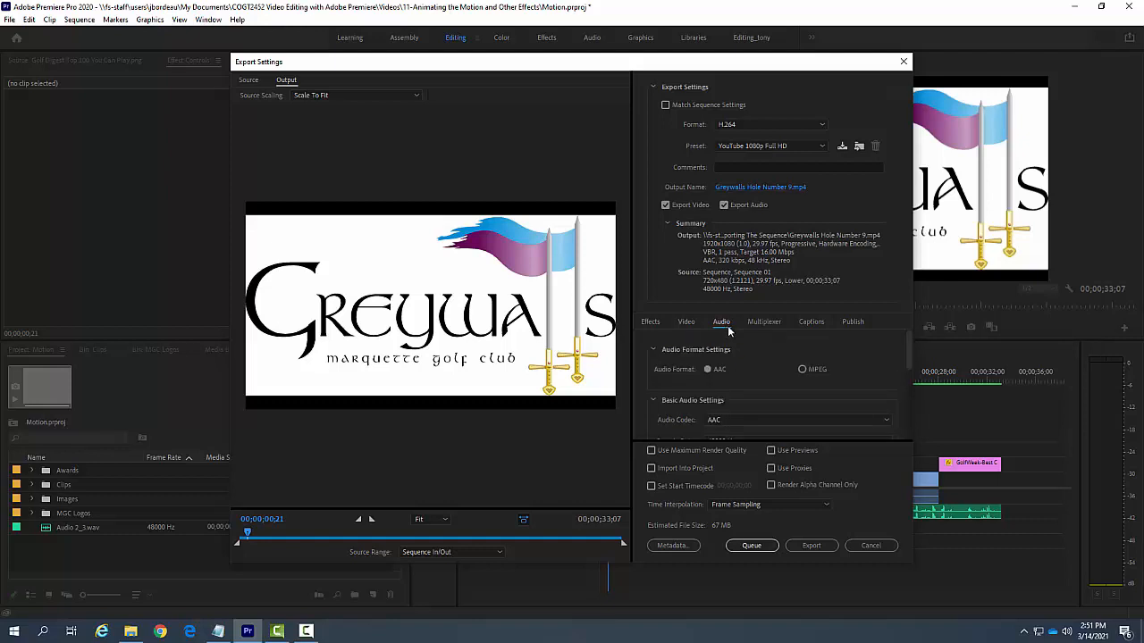
click(690, 324)
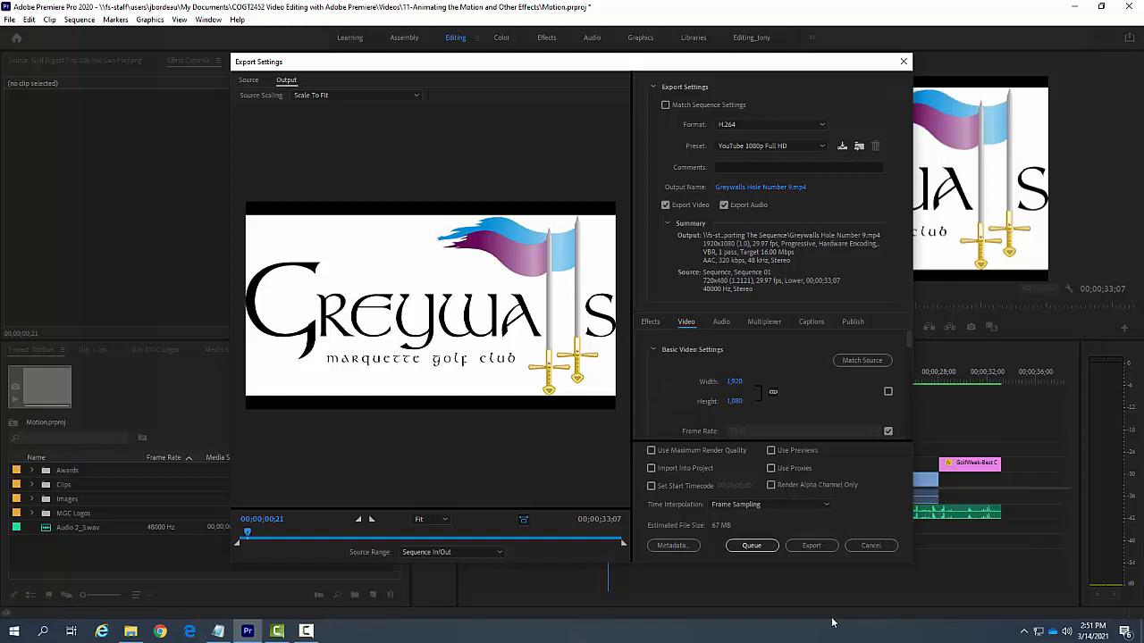
click(813, 547)
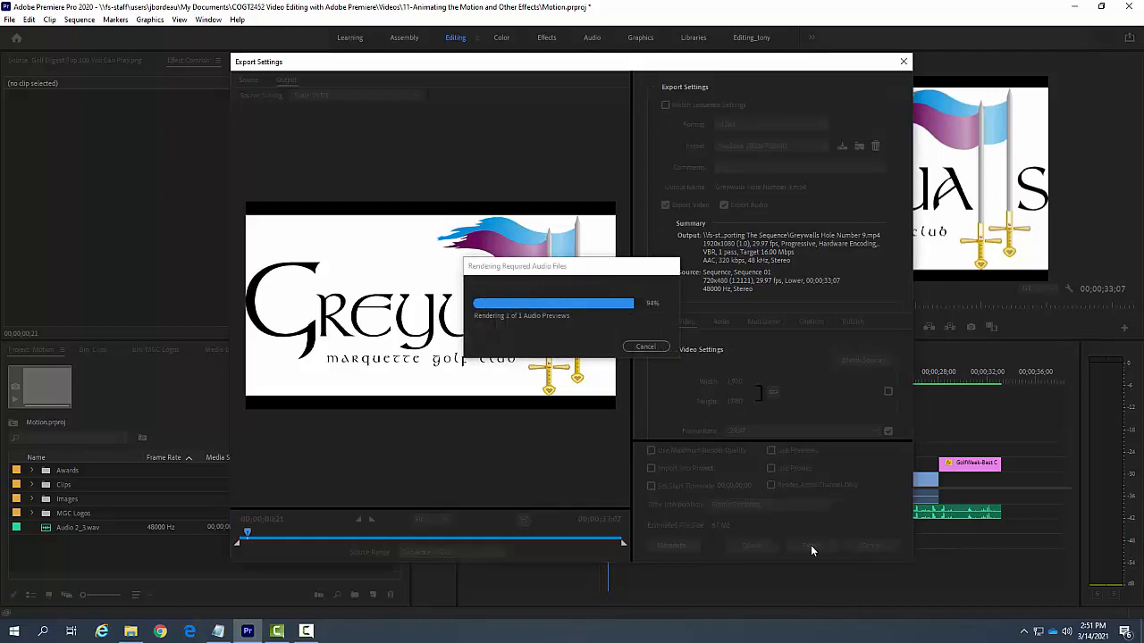